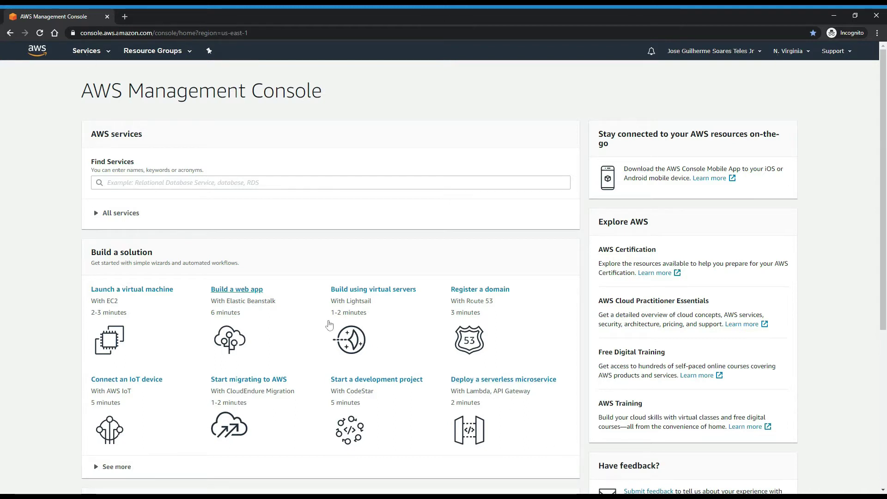
Open the EC2 service, dismiss the welcome banner and start launching a new instance
{"action": "left_click", "coordinate": [87, 51]}
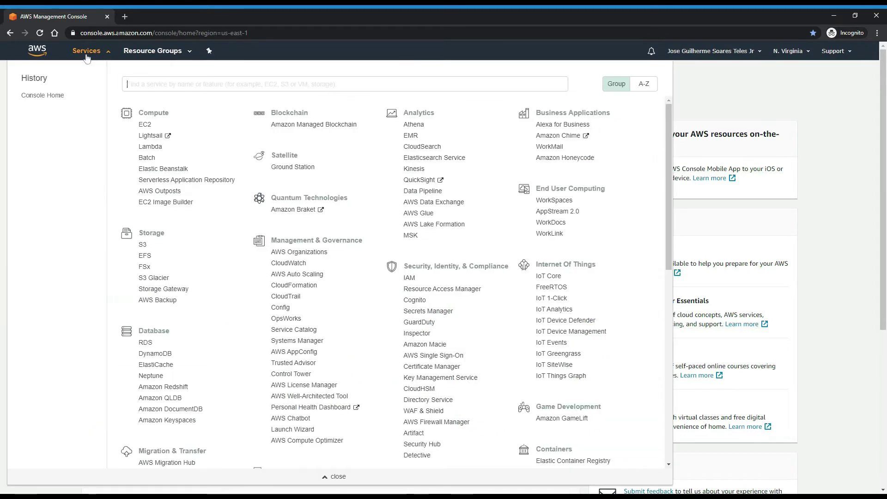
{"action": "left_click", "coordinate": [145, 126]}
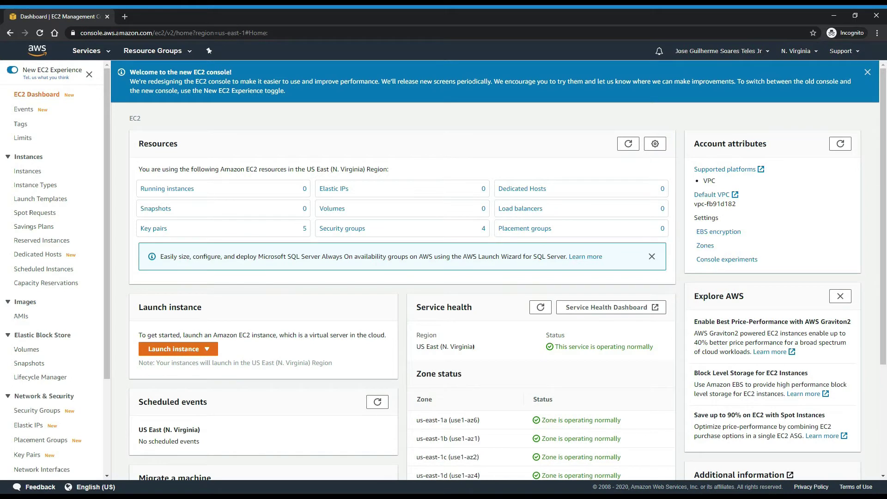
{"action": "left_click", "coordinate": [866, 73]}
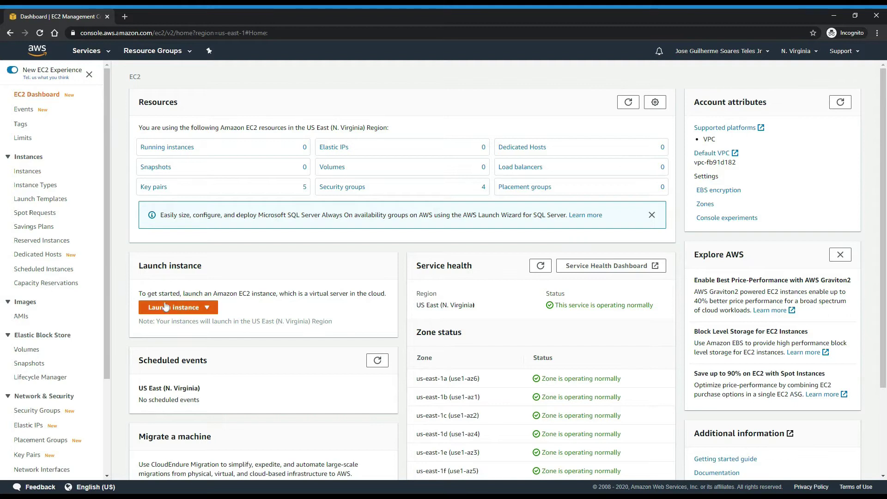
{"action": "left_click", "coordinate": [178, 309]}
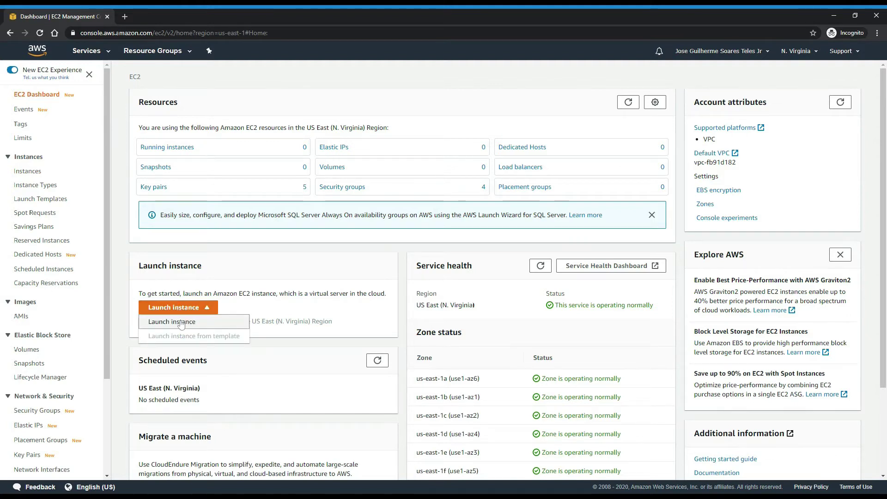
{"action": "left_click", "coordinate": [179, 322]}
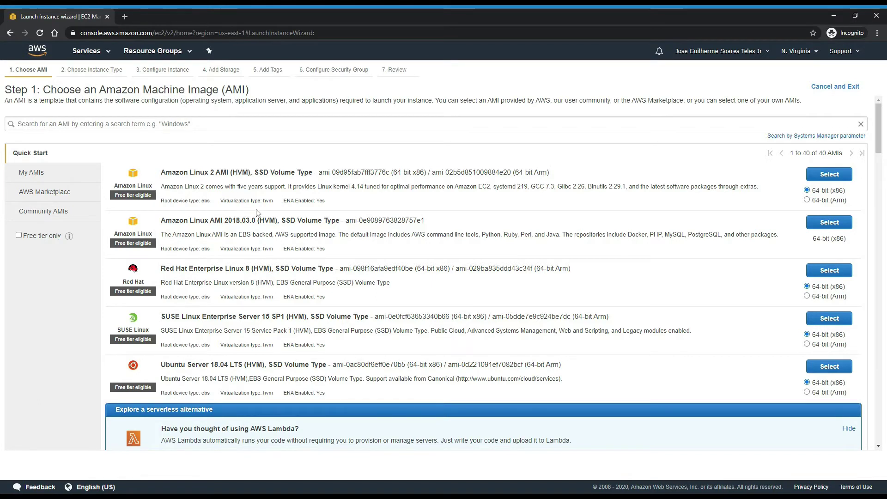
Look through the Quick Start machine images and the AWS Marketplace offerings, and return to the Quick Start list
{"action": "scroll", "coordinate": [244, 262], "scroll_direction": "down", "scroll_amount": 1}
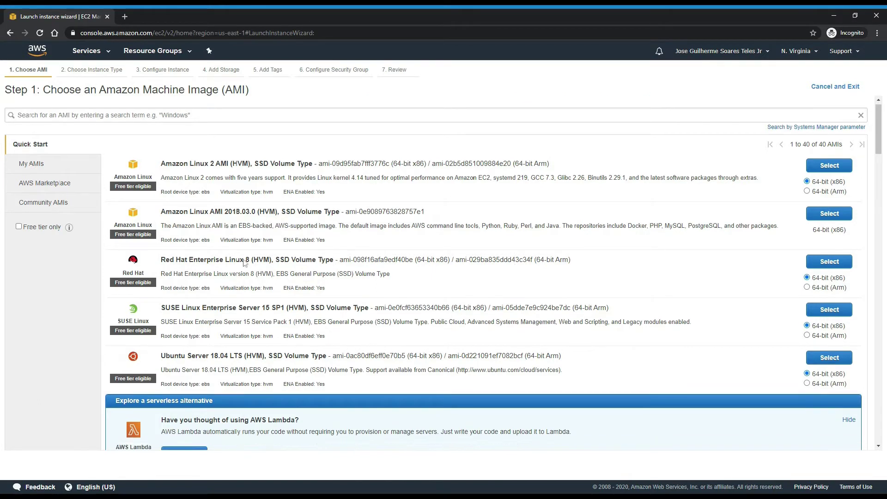
{"action": "scroll", "coordinate": [245, 263], "scroll_direction": "down", "scroll_amount": 3}
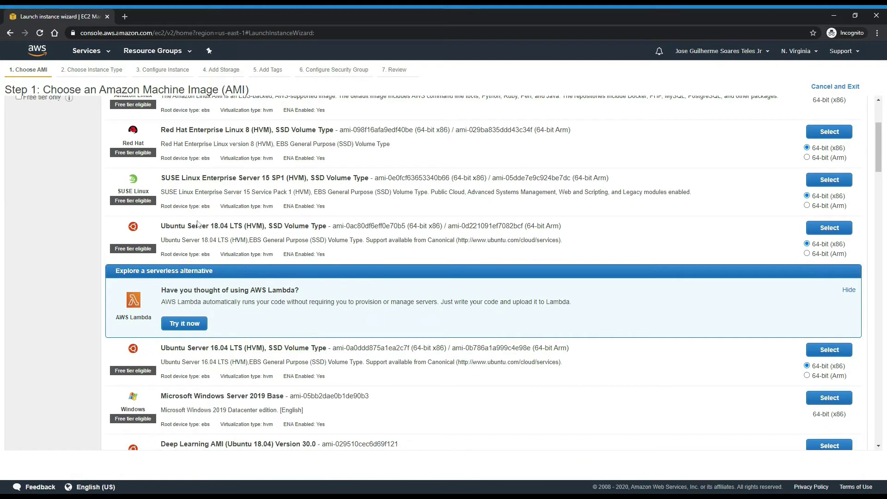
{"action": "scroll", "coordinate": [200, 223], "scroll_direction": "down", "scroll_amount": 4}
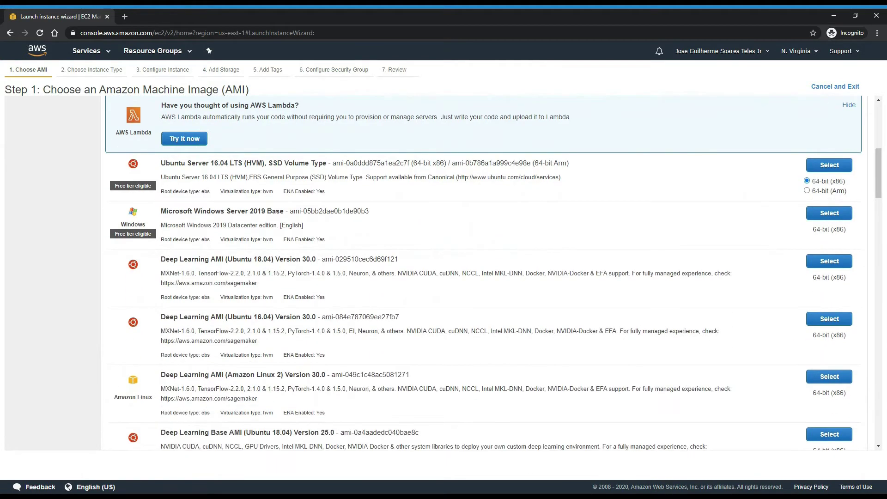
{"action": "scroll", "coordinate": [174, 247], "scroll_direction": "down", "scroll_amount": 12}
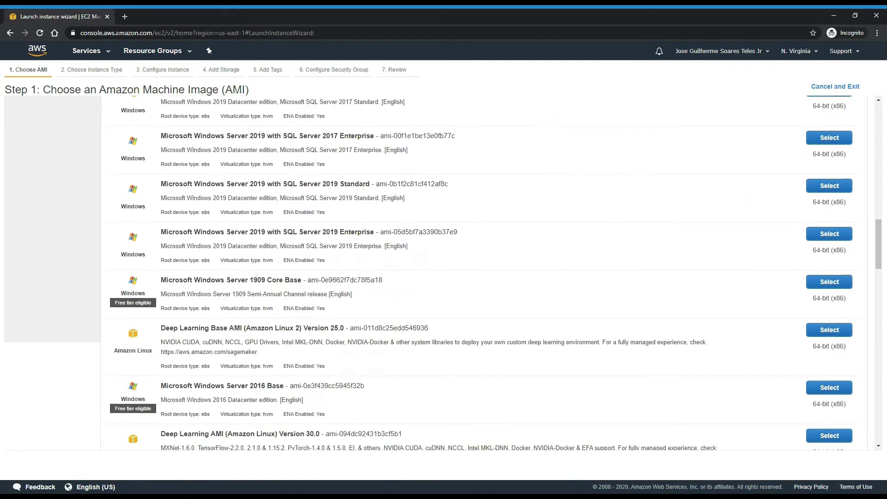
{"action": "left_click_drag", "start_coordinate": [883, 248], "coordinate": [885, 392]}
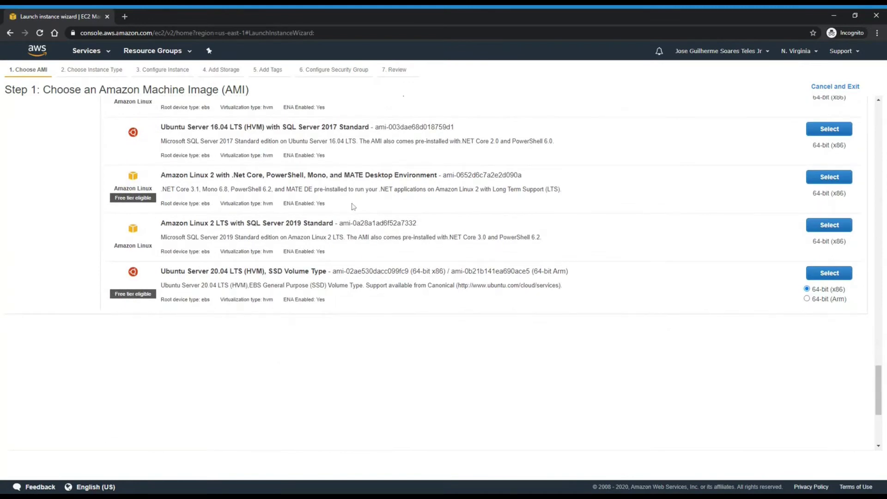
{"action": "scroll", "coordinate": [710, 228], "scroll_direction": "up", "scroll_amount": 12}
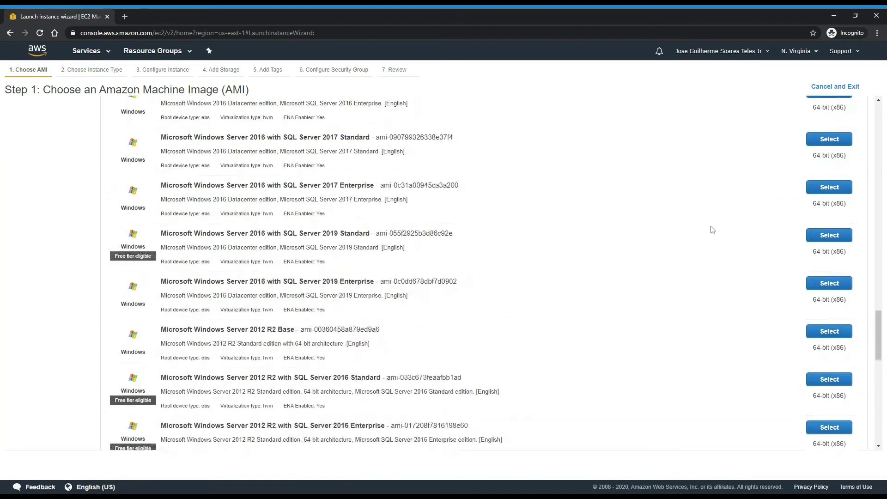
{"action": "scroll", "coordinate": [713, 230], "scroll_direction": "up", "scroll_amount": 15}
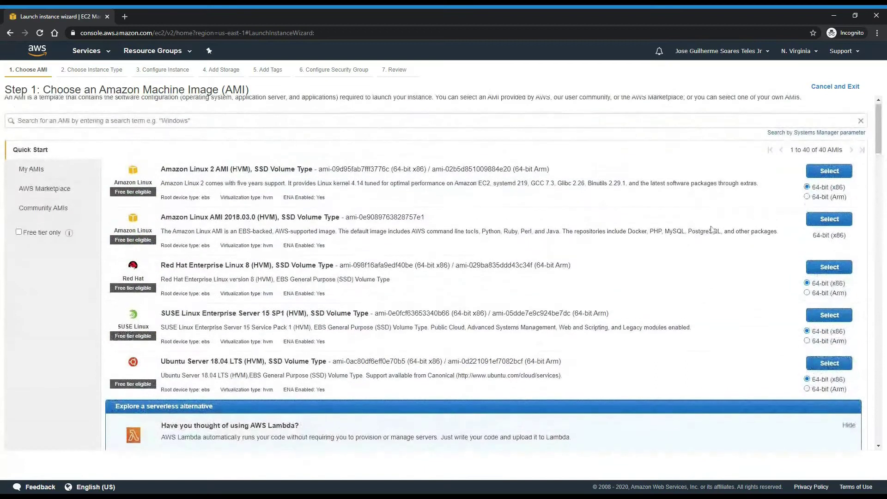
{"action": "left_click", "coordinate": [43, 196]}
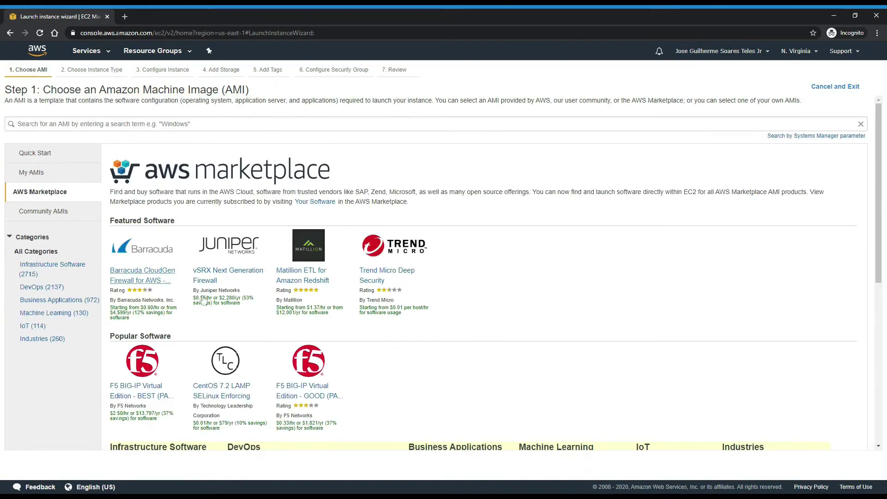
{"action": "scroll", "coordinate": [43, 196], "scroll_direction": "down", "scroll_amount": 6}
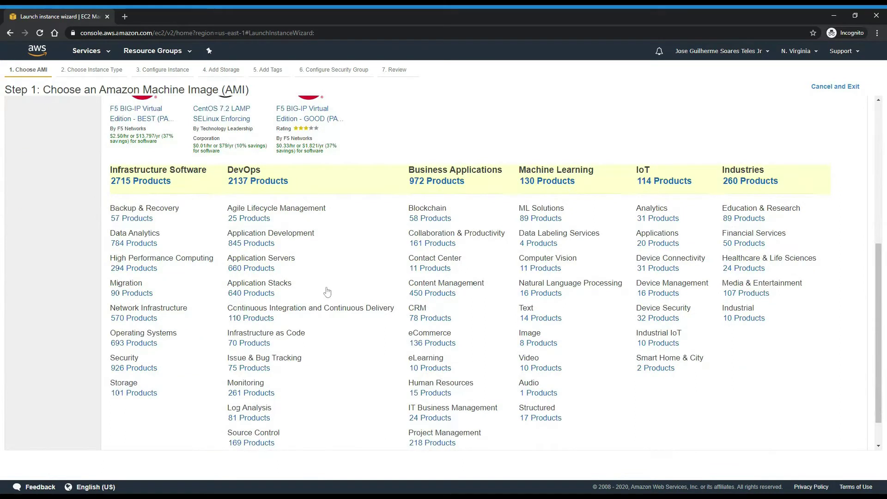
{"action": "scroll", "coordinate": [327, 292], "scroll_direction": "up", "scroll_amount": 6}
{"action": "left_click", "coordinate": [28, 153]}
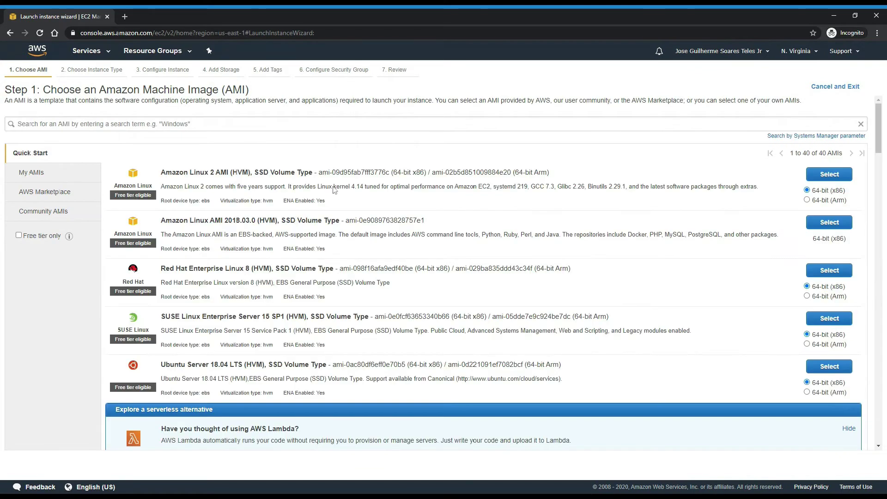
Choose the 64-bit (x86) Amazon Linux 2 AMI with the t2.micro instance type and continue to the instance details
{"action": "left_click", "coordinate": [846, 177]}
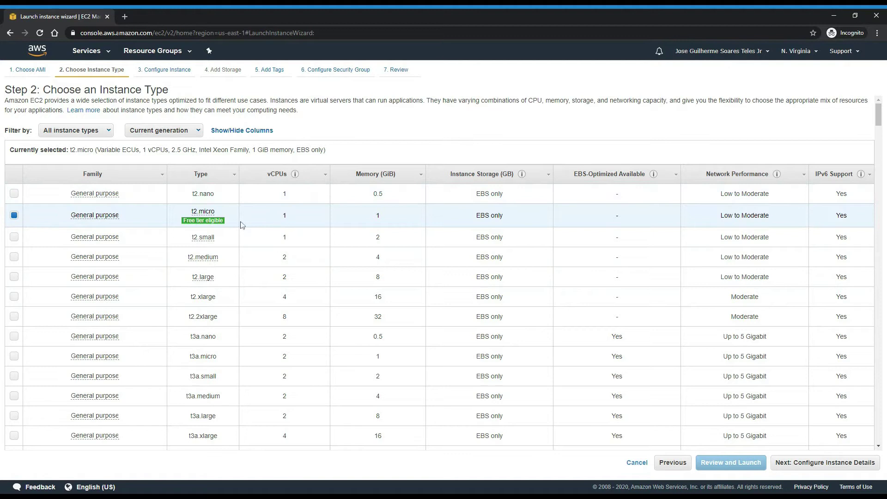
{"action": "mouse_move", "coordinate": [196, 224]}
{"action": "left_click", "coordinate": [799, 464]}
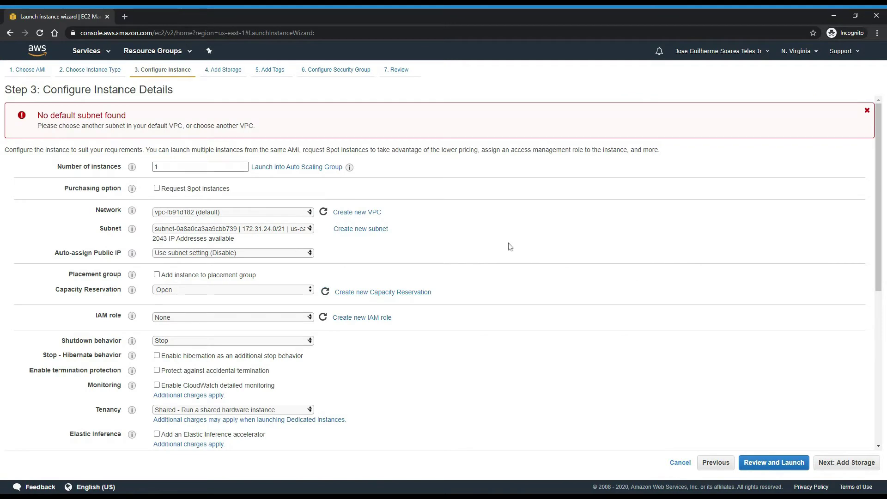
{"action": "left_click", "coordinate": [222, 168]}
{"action": "left_click", "coordinate": [175, 189]}
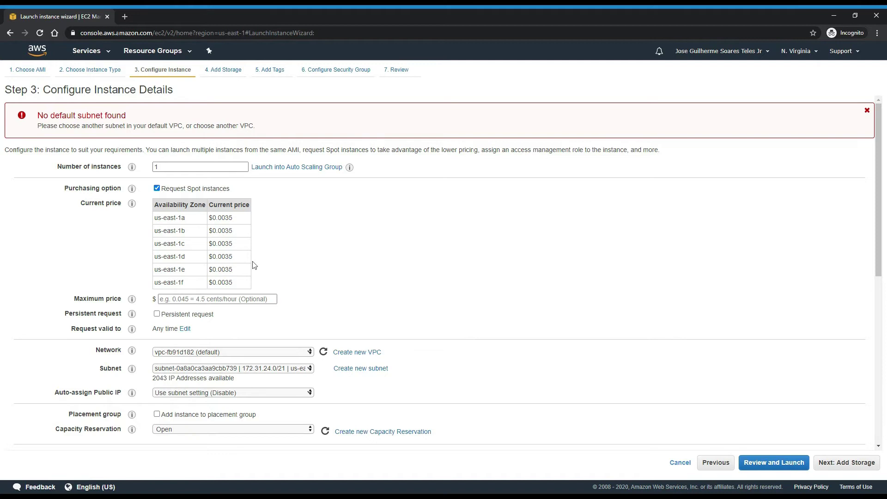
{"action": "left_click", "coordinate": [180, 189]}
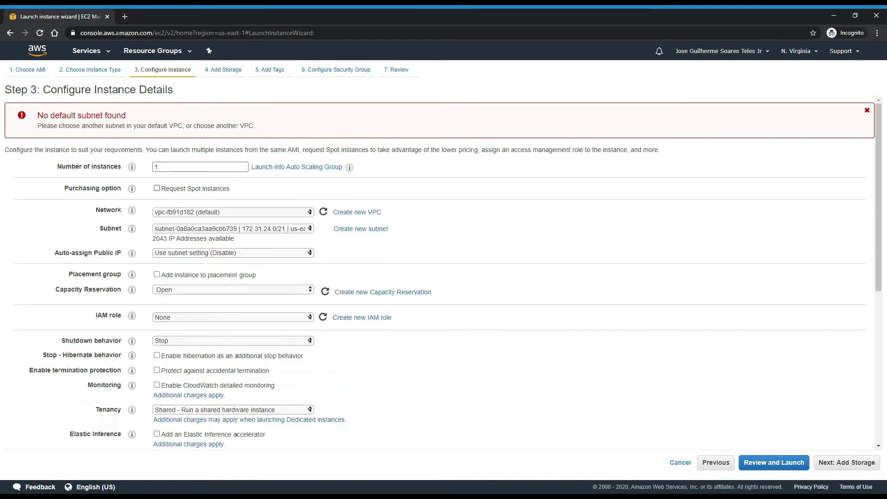
Keep the default VPC, choose the 172.31.0.0/24 subnet and set Auto-assign Public IP to Enable
{"action": "left_click", "coordinate": [170, 213]}
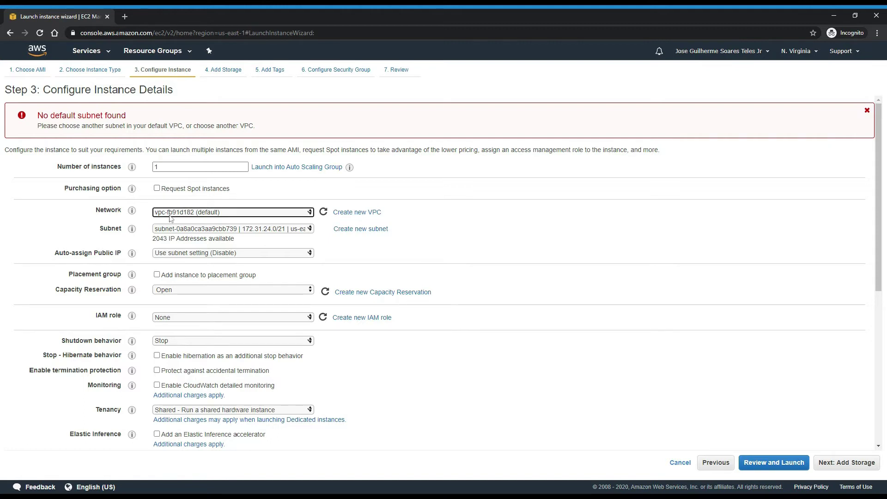
{"action": "left_click", "coordinate": [184, 237]}
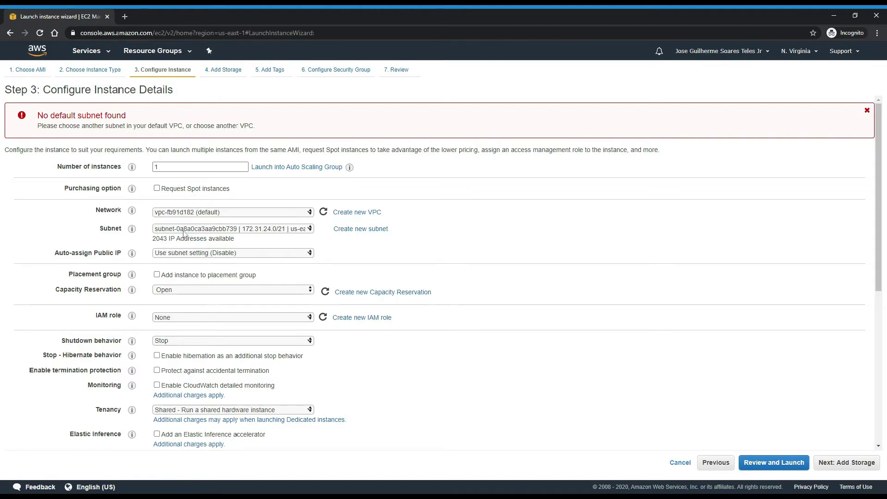
{"action": "left_click", "coordinate": [184, 237]}
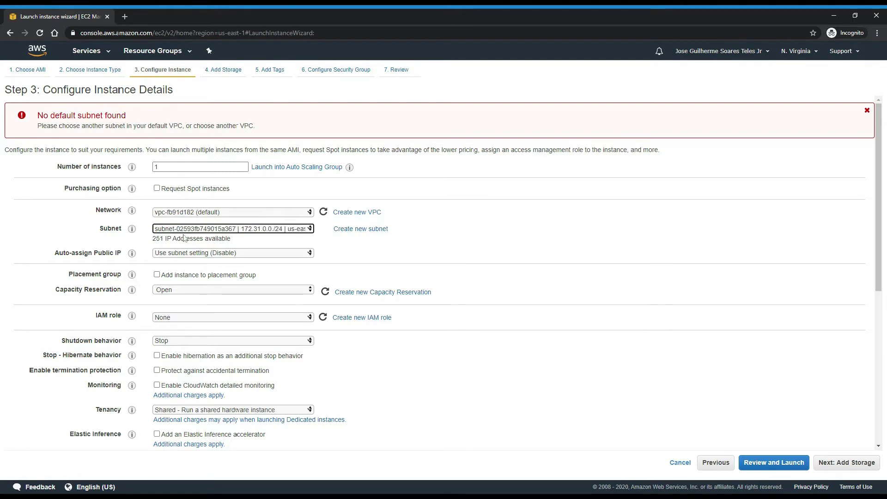
{"action": "left_click", "coordinate": [166, 259]}
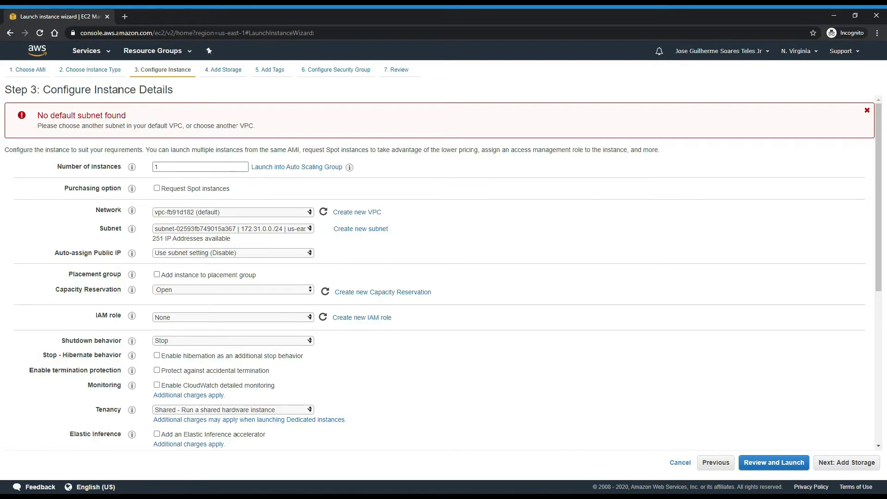
{"action": "key", "text": "Down"}
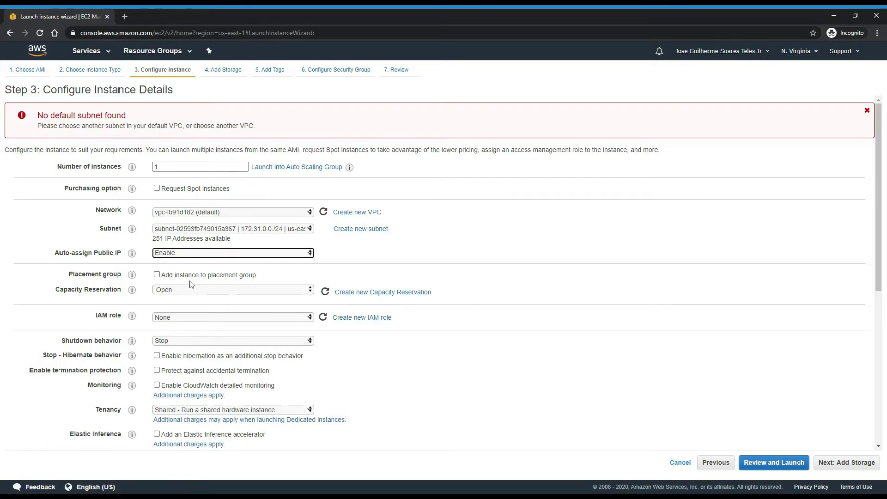
{"action": "left_click", "coordinate": [32, 295]}
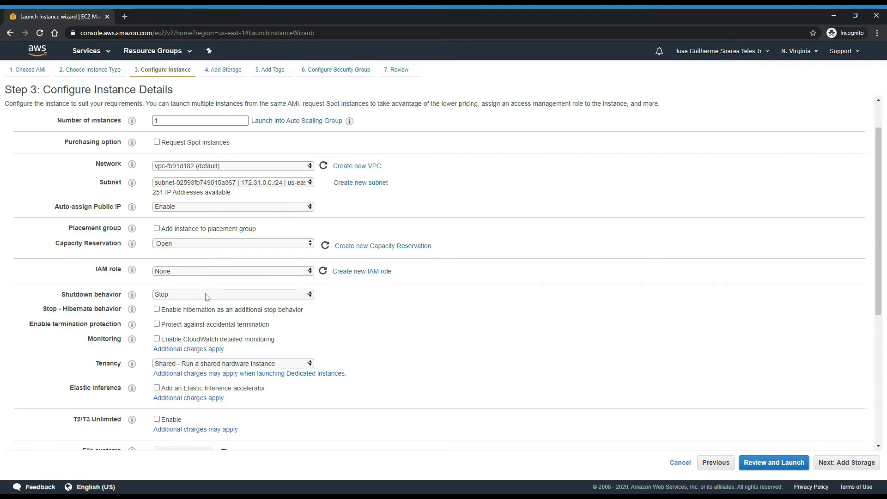
Paste a user data script that updates packages, installs and starts httpd, and writes a "Fala Galera - Bem Vindos" index.html, and continue to storage
{"action": "scroll", "coordinate": [227, 326], "scroll_direction": "down", "scroll_amount": 2}
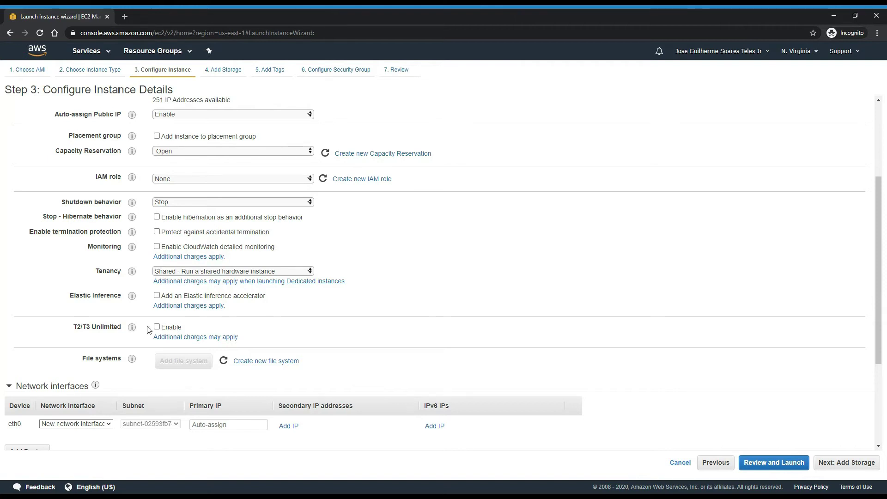
{"action": "mouse_move", "coordinate": [133, 330]}
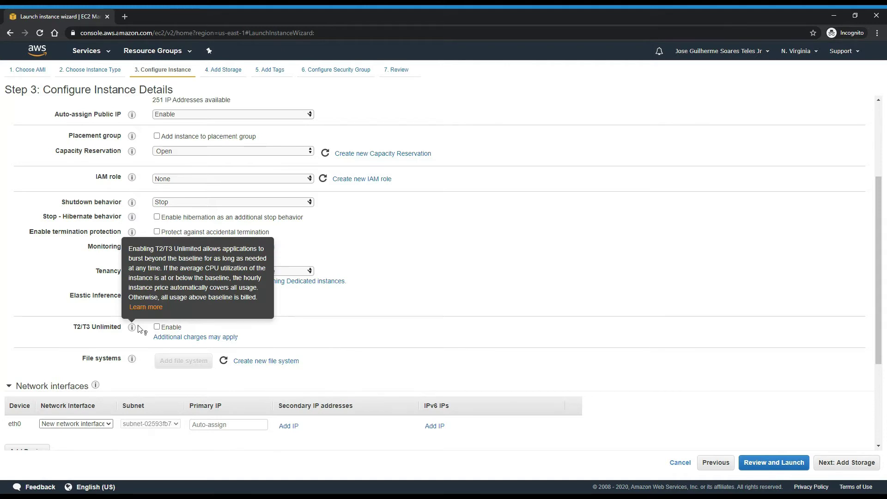
{"action": "scroll", "coordinate": [543, 344], "scroll_direction": "down", "scroll_amount": 3}
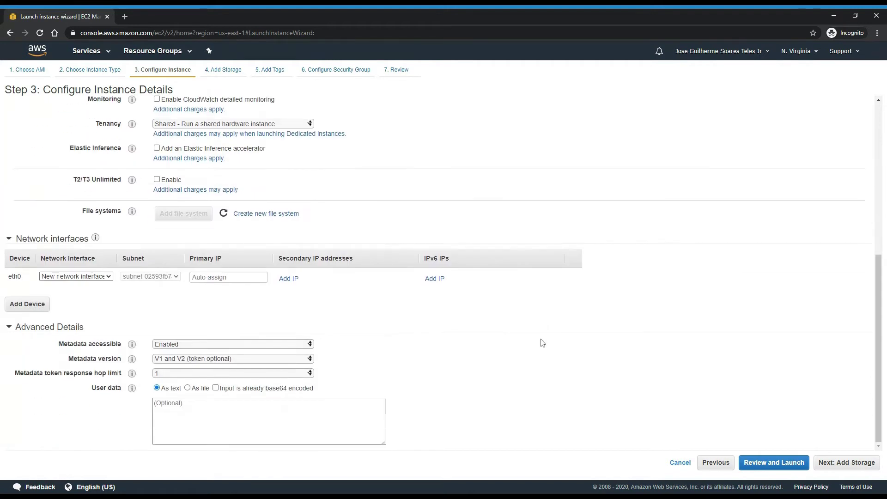
{"action": "mouse_move", "coordinate": [132, 388]}
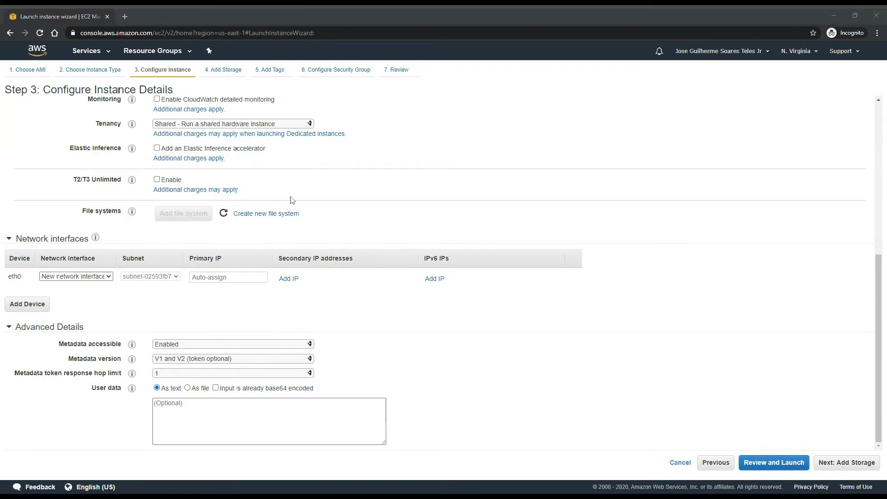
{"action": "left_click", "coordinate": [194, 430]}
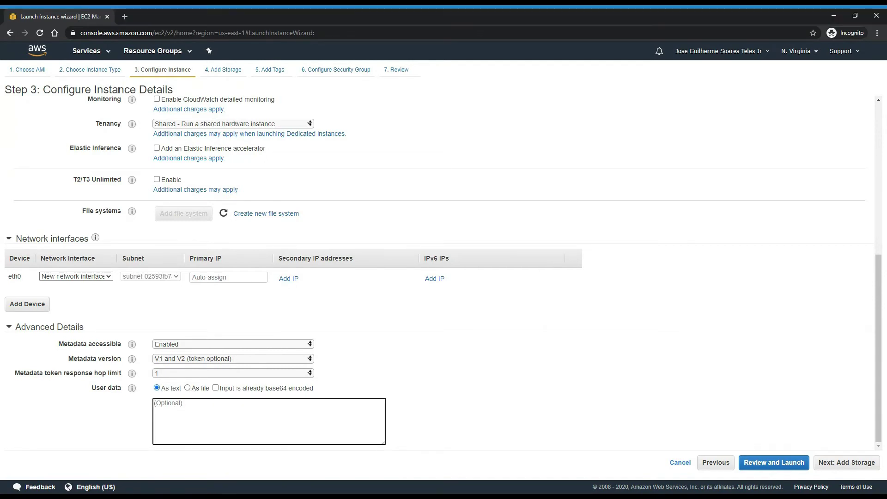
{"action": "key", "text": "ctrl+v"}
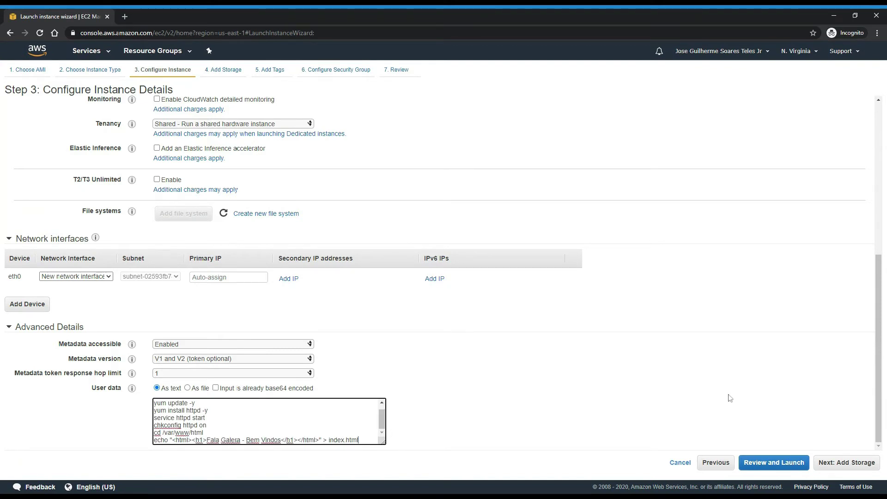
{"action": "left_click", "coordinate": [848, 463]}
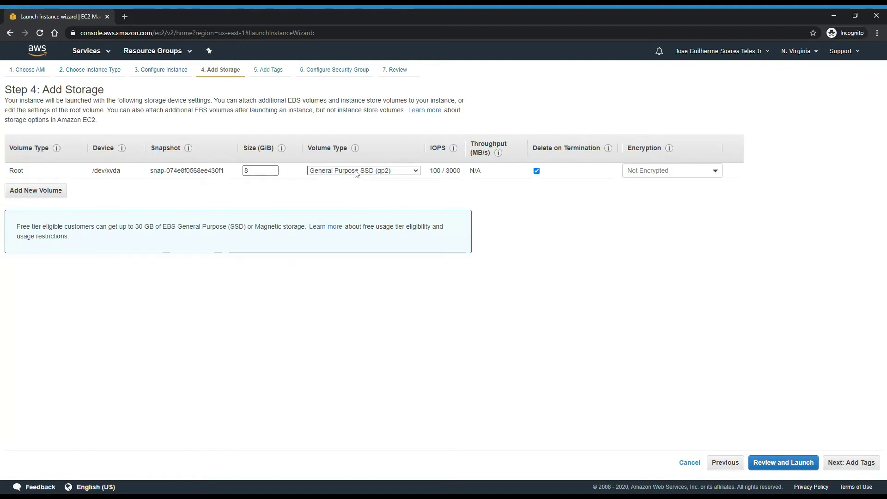
Review the volume type options for the root volume, keeping General Purpose SSD (gp2)
{"action": "key", "text": "Tab"}
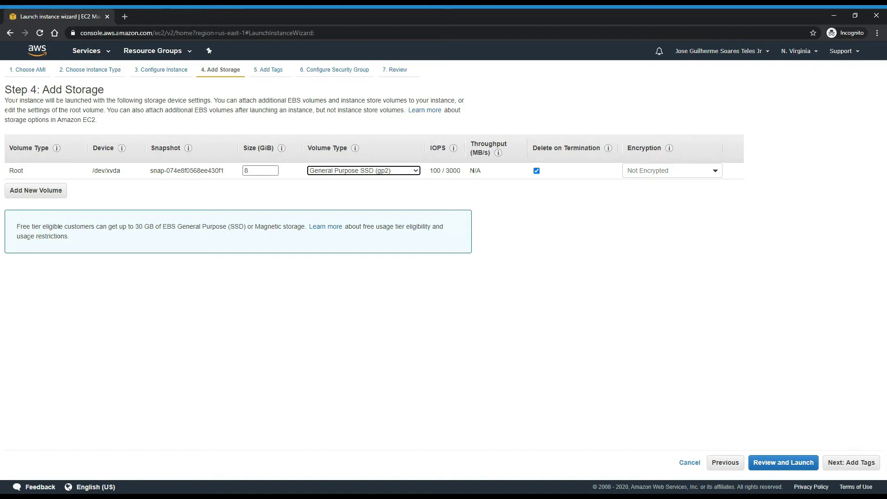
{"action": "left_click", "coordinate": [373, 175]}
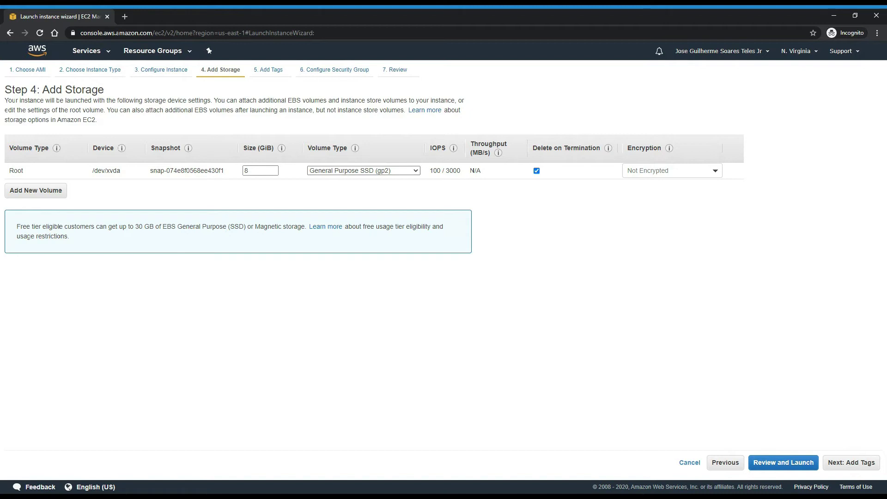
{"action": "left_click", "coordinate": [346, 223]}
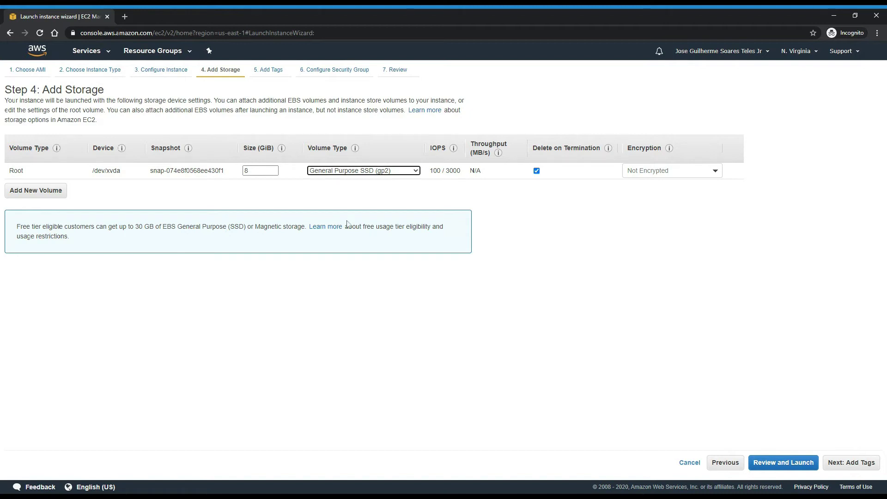
Try adding an extra EBS volume, remove it, and review the encryption options for the root volume
{"action": "left_click", "coordinate": [56, 192]}
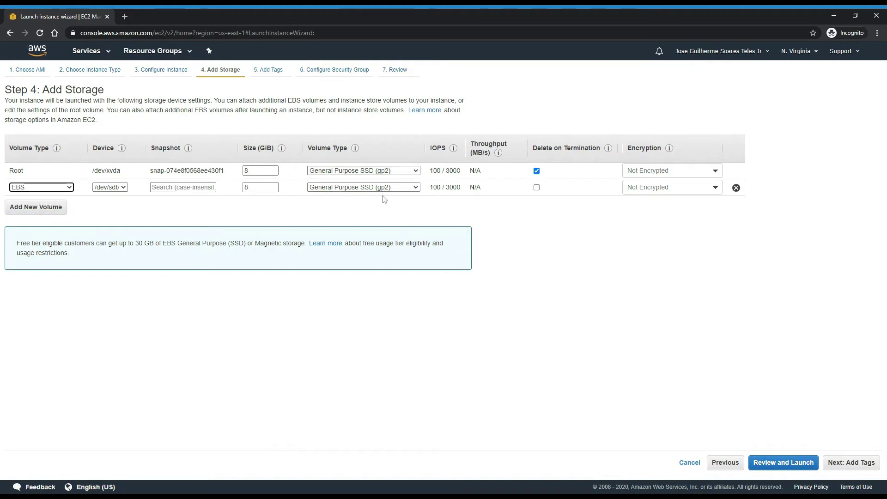
{"action": "left_click", "coordinate": [362, 271]}
{"action": "left_click", "coordinate": [672, 175]}
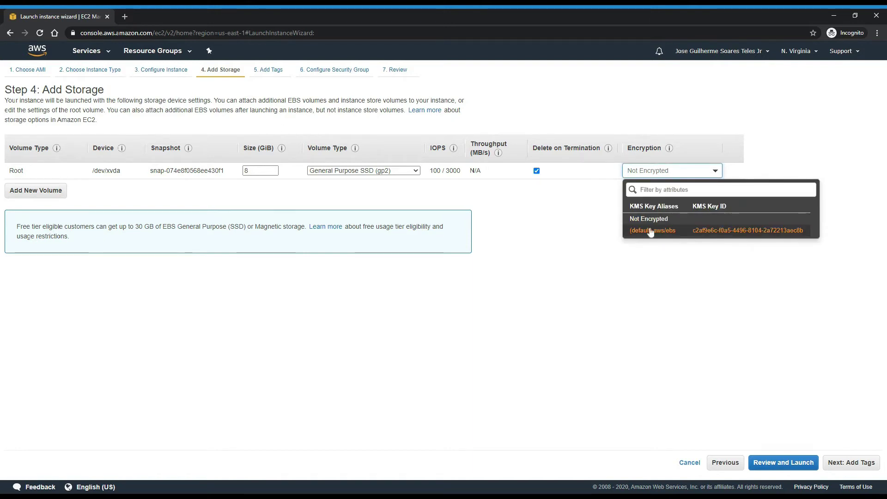
{"action": "left_click", "coordinate": [586, 229]}
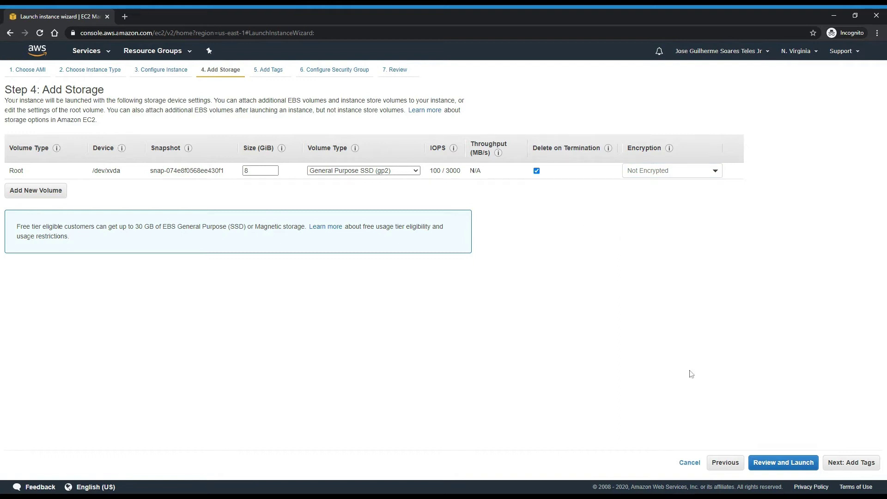
Add a tag with key Name and value WebServer01 to the instance and volumes, and continue to the security group configuration
{"action": "left_click", "coordinate": [852, 463]}
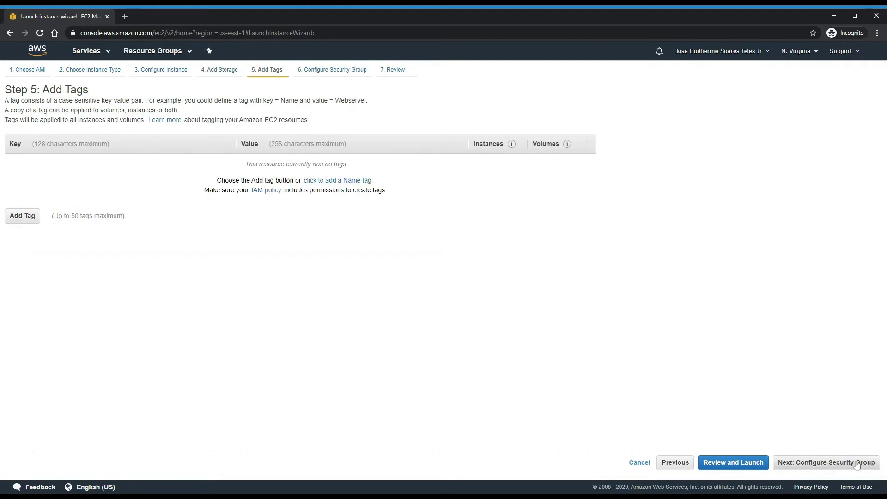
{"action": "left_click", "coordinate": [30, 217]}
{"action": "type", "text": "Name"}
{"action": "key", "text": "Tab"}
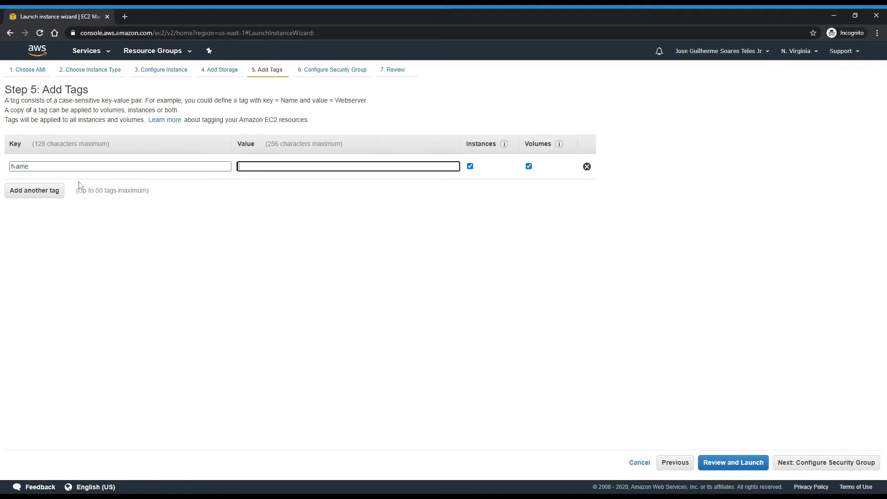
{"action": "type", "text": "WebServer01"}
{"action": "left_click", "coordinate": [393, 359]}
{"action": "left_click", "coordinate": [831, 463]}
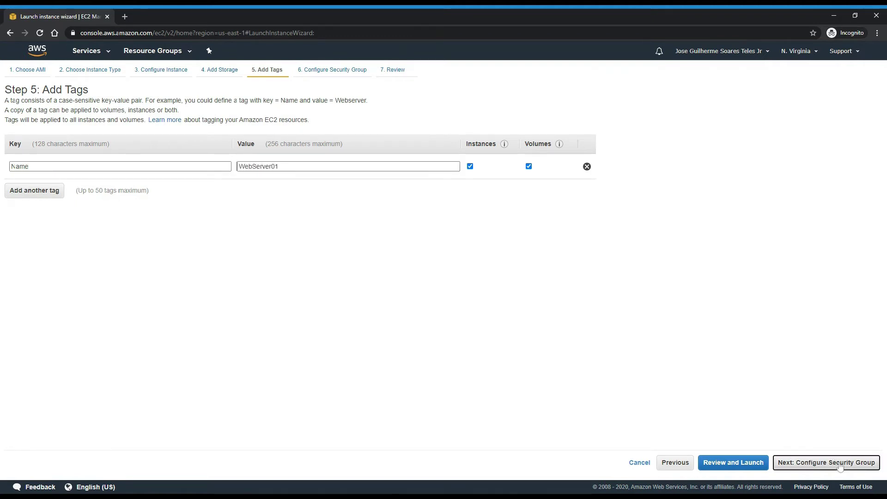
Assign the existing SG_Web_DMZ security group to the instance and continue to the launch review
{"action": "left_click", "coordinate": [179, 137]}
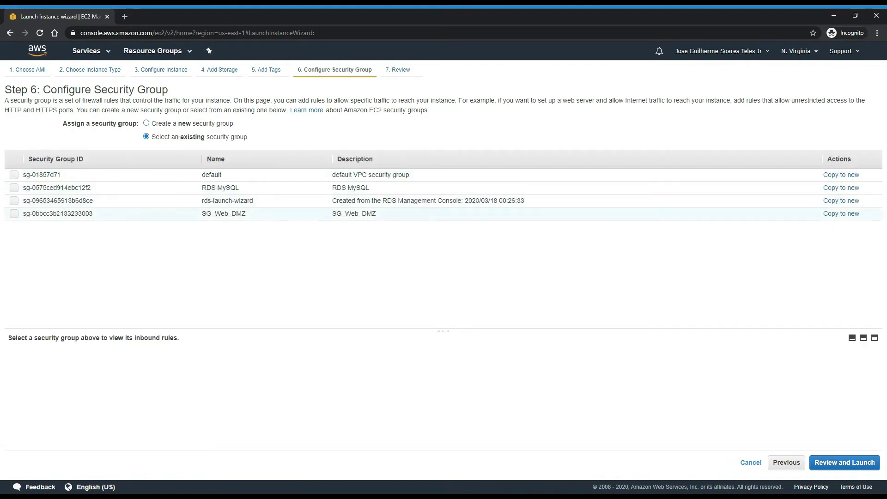
{"action": "left_click", "coordinate": [14, 213]}
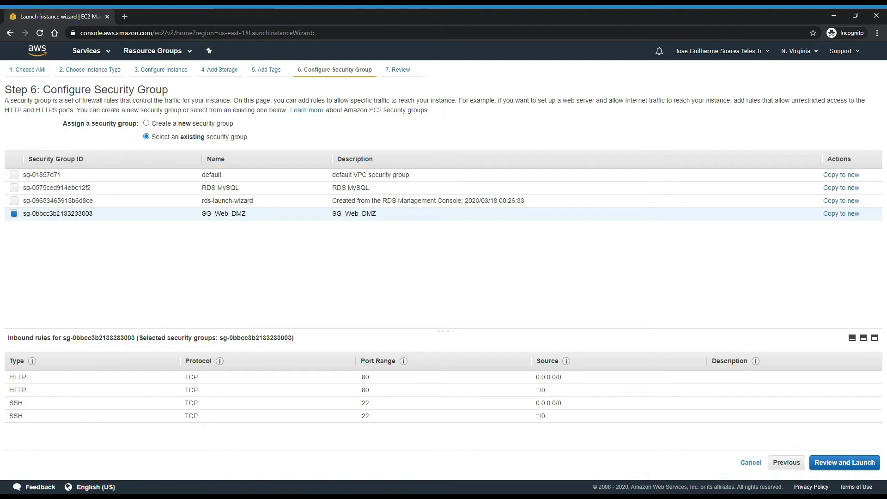
{"action": "left_click", "coordinate": [837, 463]}
Launch the instance with the existing aulaec2 key pair, acknowledging access to its private key file
{"action": "scroll", "coordinate": [774, 378], "scroll_direction": "down", "scroll_amount": 2}
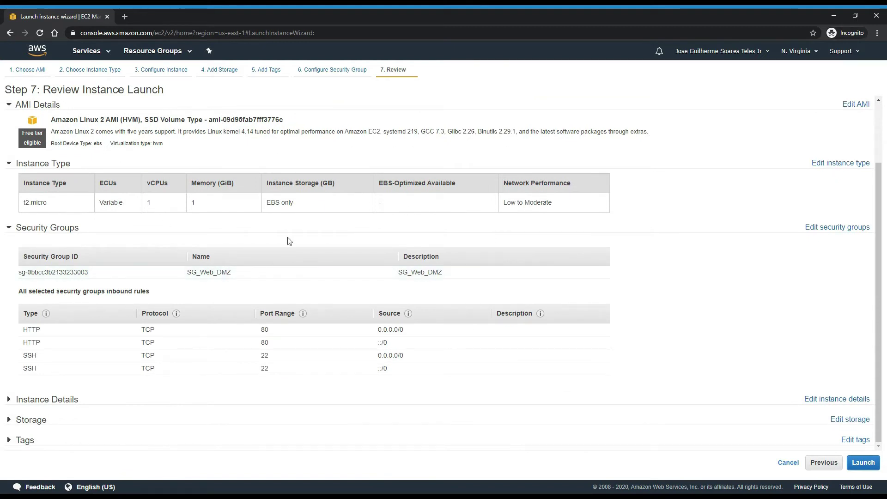
{"action": "left_click", "coordinate": [855, 462]}
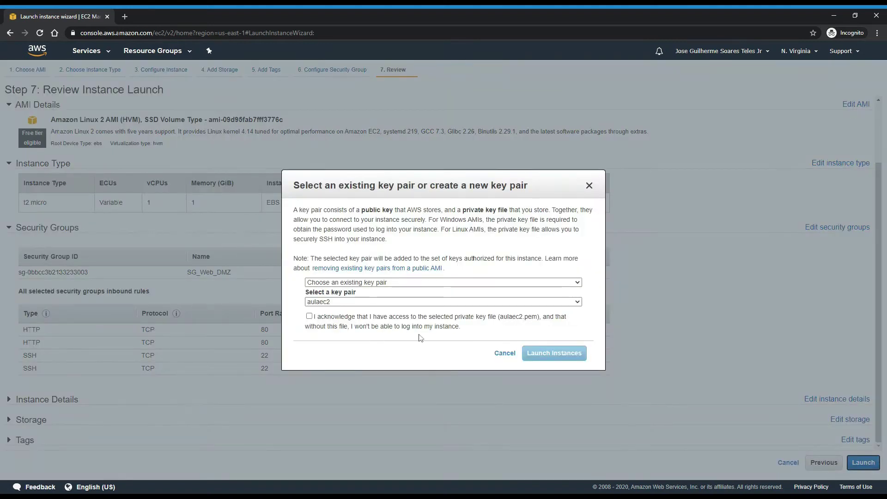
{"action": "left_click", "coordinate": [309, 316]}
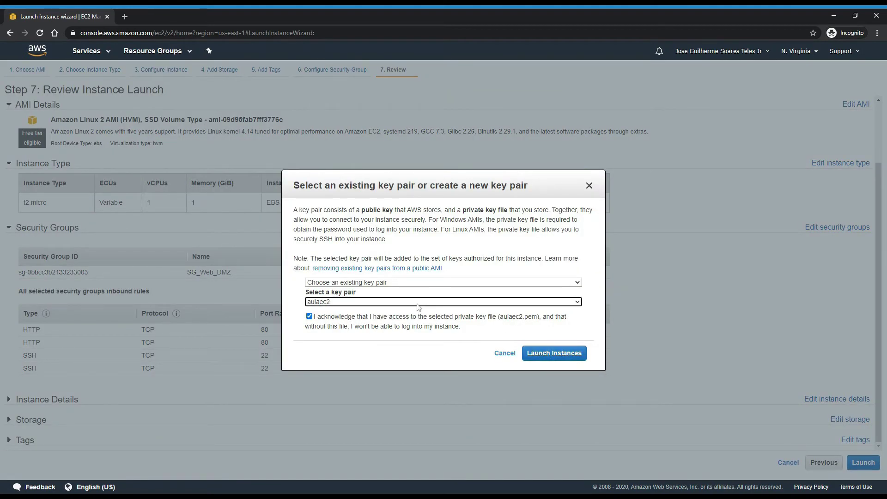
{"action": "left_click", "coordinate": [556, 354]}
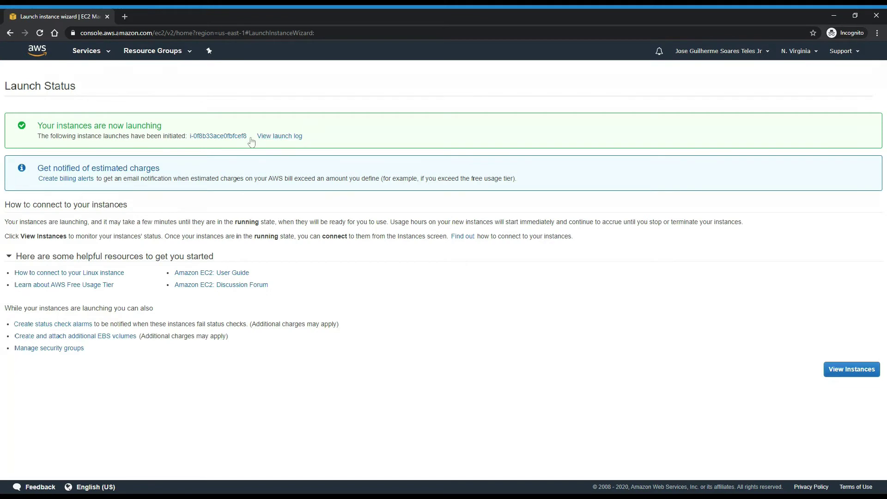
Show the launched WebServer01 in the instances list with an enlarged details pane, and refresh its status
{"action": "left_click_drag", "start_coordinate": [190, 136], "coordinate": [247, 136]}
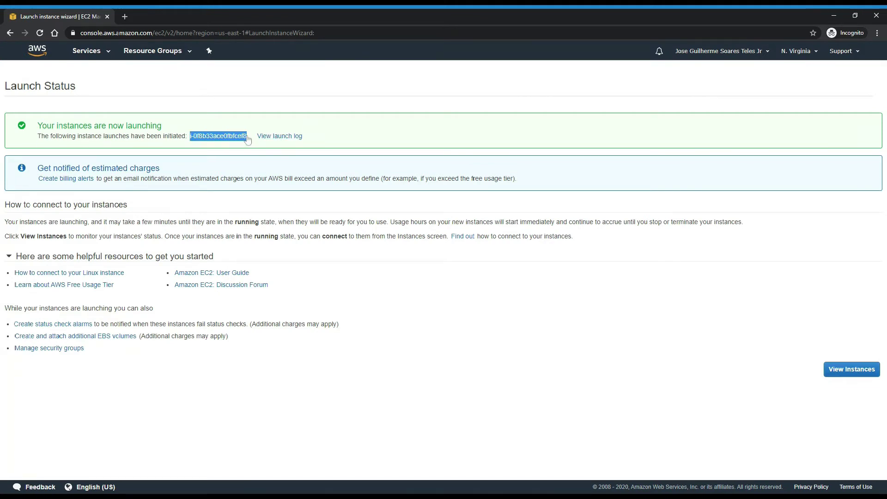
{"action": "left_click", "coordinate": [861, 369]}
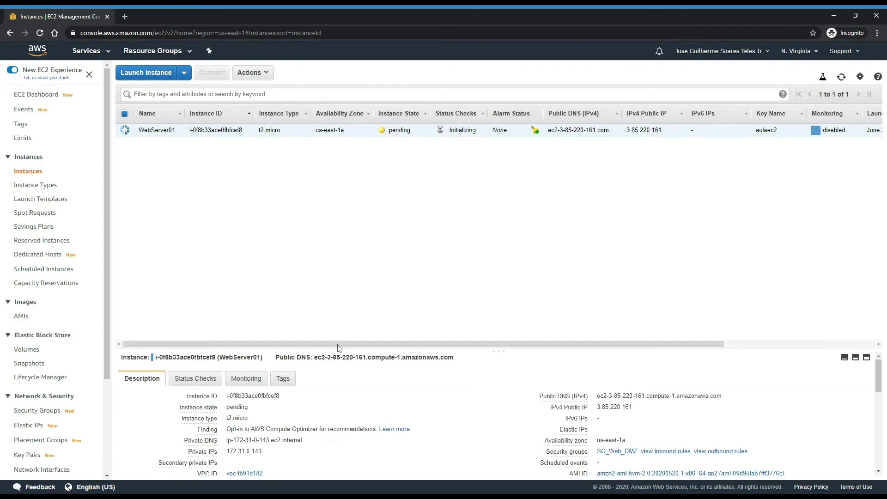
{"action": "left_click_drag", "start_coordinate": [339, 348], "coordinate": [337, 240]}
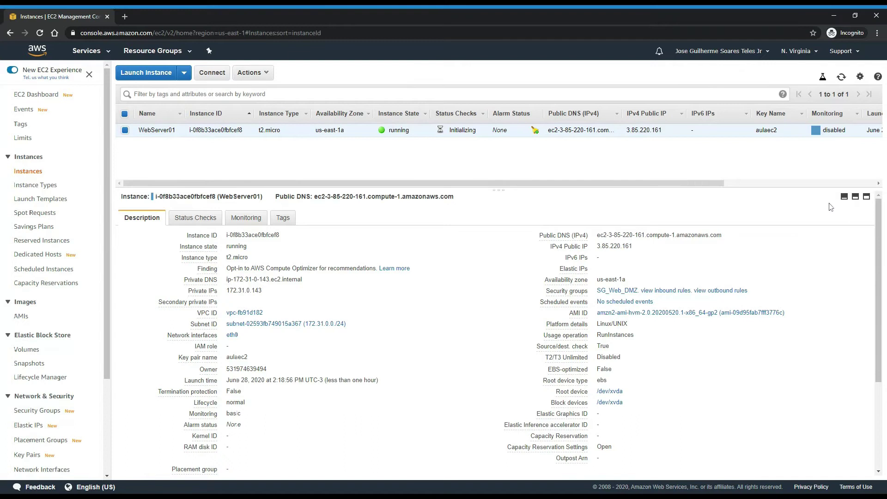
{"action": "left_click", "coordinate": [841, 78]}
Copy the Public DNS (IPv4) address of WebServer01 and open it in a new browser tab
{"action": "left_click_drag", "start_coordinate": [550, 246], "coordinate": [724, 236]}
{"action": "left_click", "coordinate": [729, 235]}
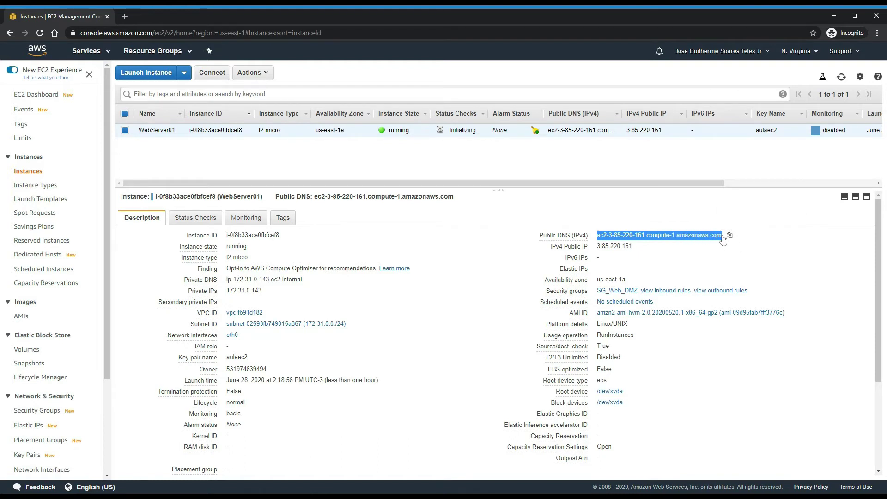
{"action": "left_click", "coordinate": [125, 17]}
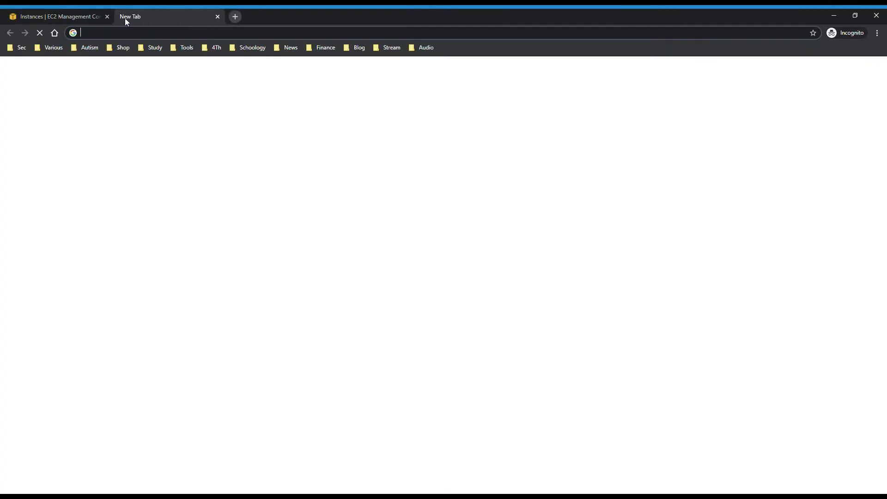
{"action": "key", "text": "ctrl+v"}
{"action": "key", "text": "Return"}
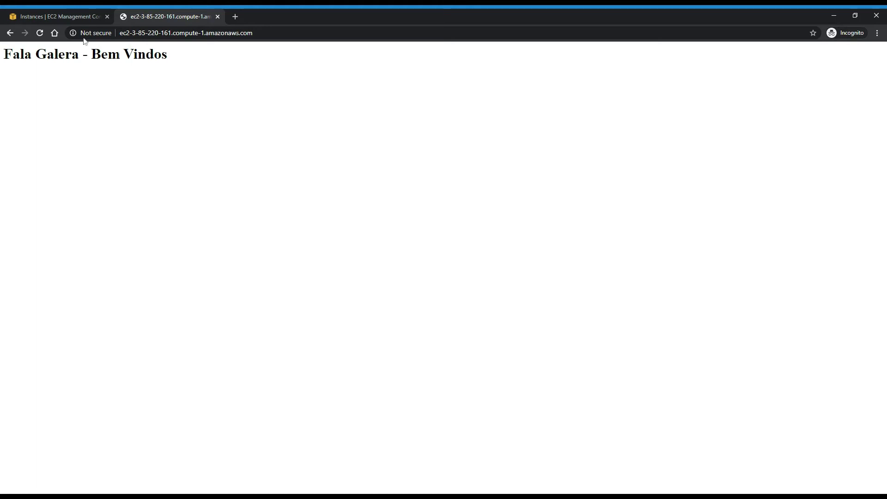
Return to the EC2 console and examine the CloudWatch monitoring graphs of WebServer01
{"action": "left_click", "coordinate": [74, 16]}
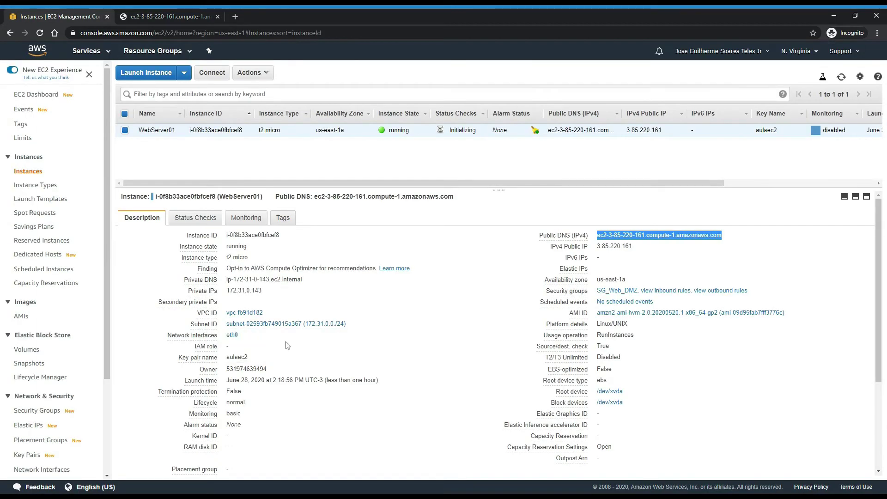
{"action": "left_click", "coordinate": [416, 319]}
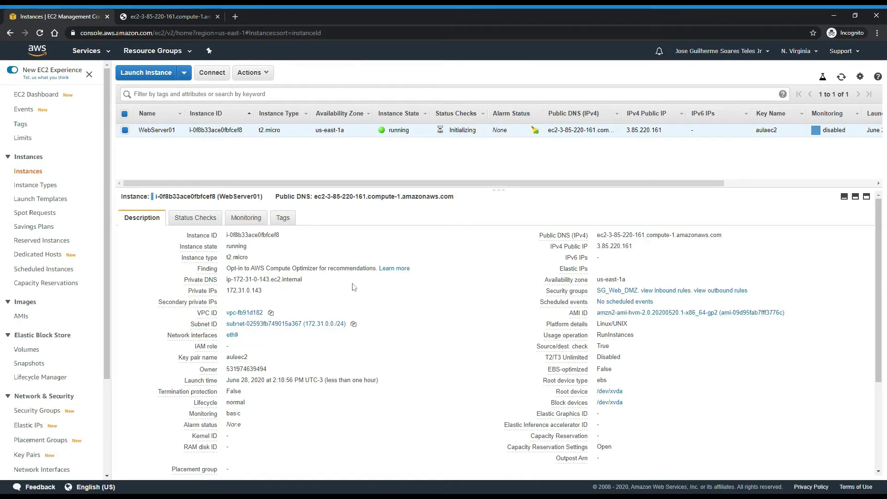
{"action": "left_click", "coordinate": [233, 220]}
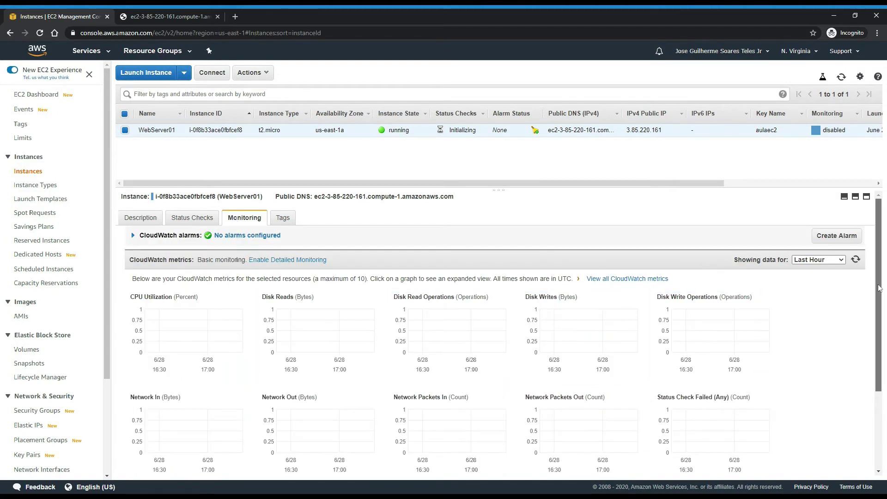
{"action": "scroll", "coordinate": [877, 291], "scroll_direction": "down", "scroll_amount": 3}
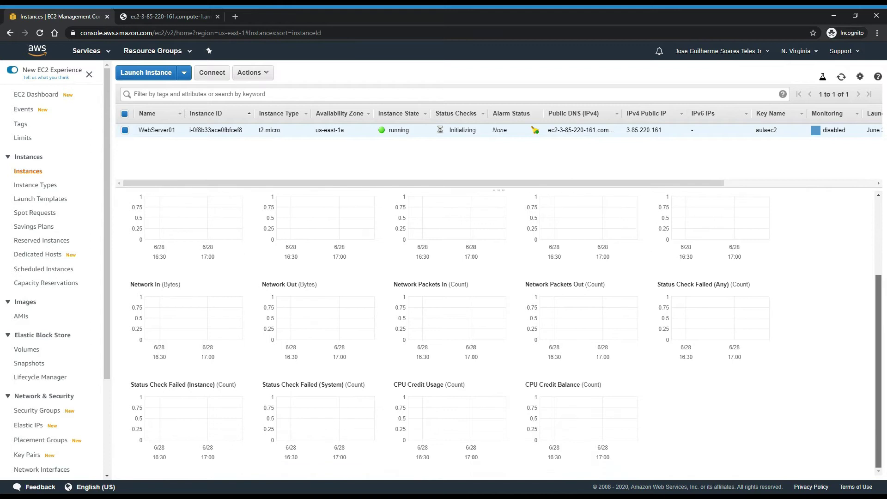
{"action": "scroll", "coordinate": [505, 333], "scroll_direction": "up", "scroll_amount": 1}
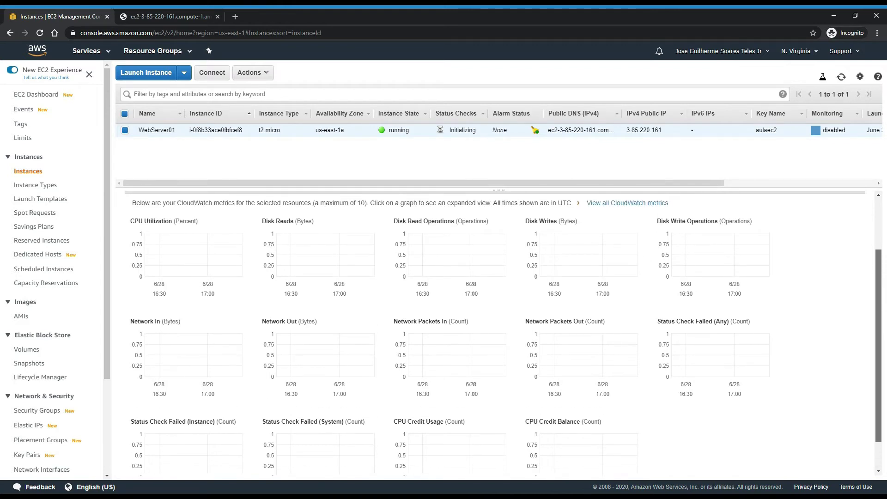
{"action": "scroll", "coordinate": [506, 333], "scroll_direction": "up", "scroll_amount": 2}
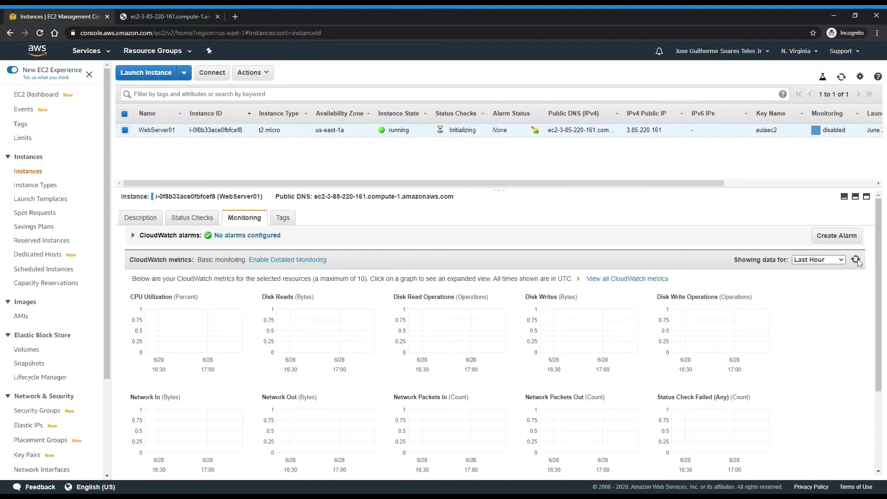
{"action": "scroll", "coordinate": [786, 278], "scroll_direction": "down", "scroll_amount": 2}
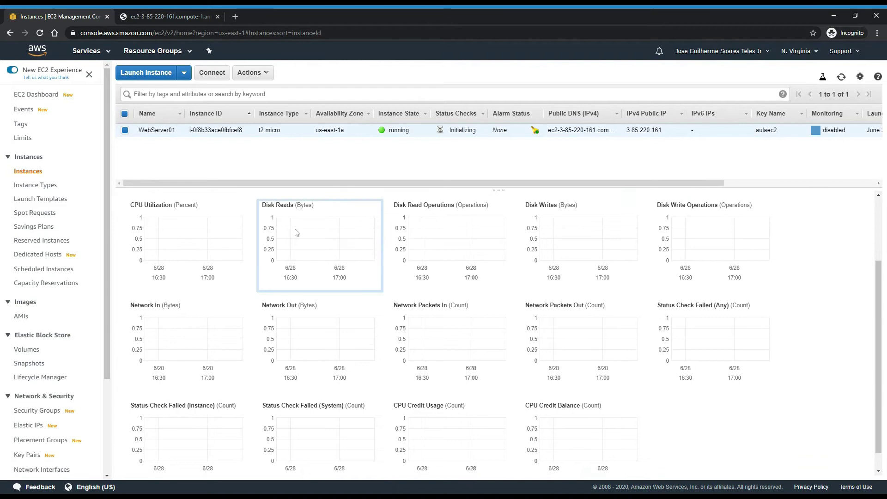